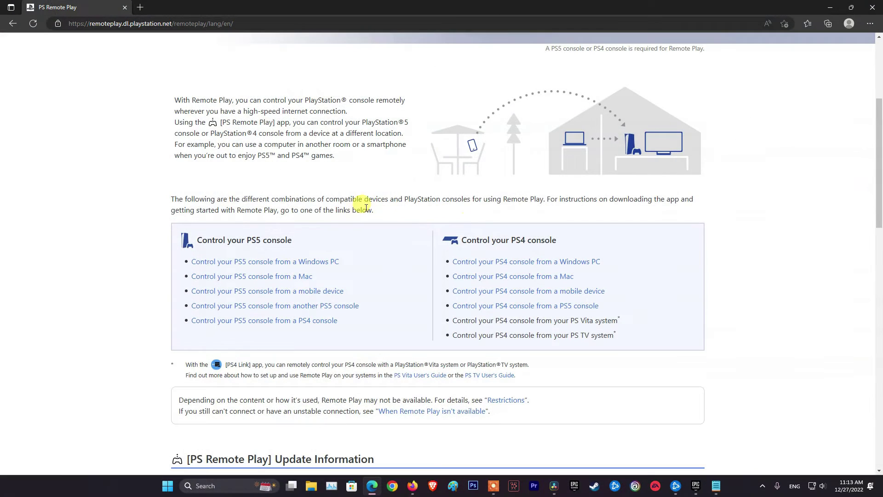
Agree to the terms, download the Windows PC installer for PS4 Remote Play, and show it in its folder
left_click(509, 261)
scroll(298, 296, "down", 7)
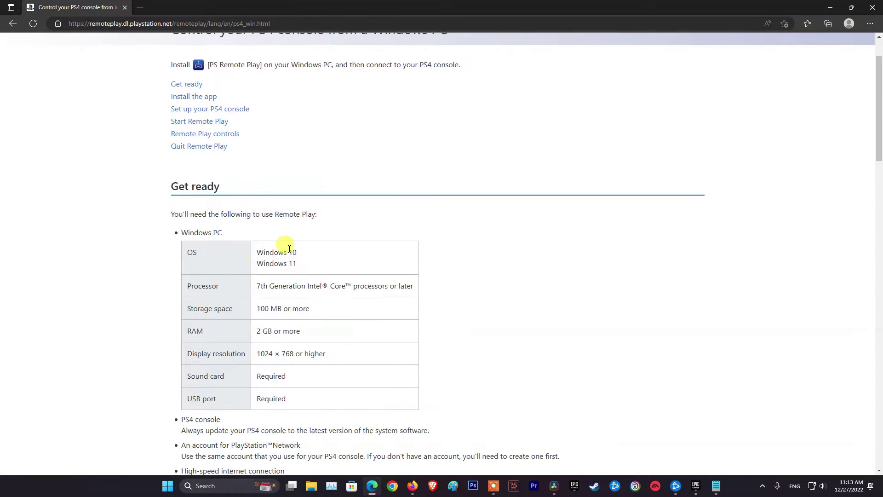
scroll(277, 259, "down", 4)
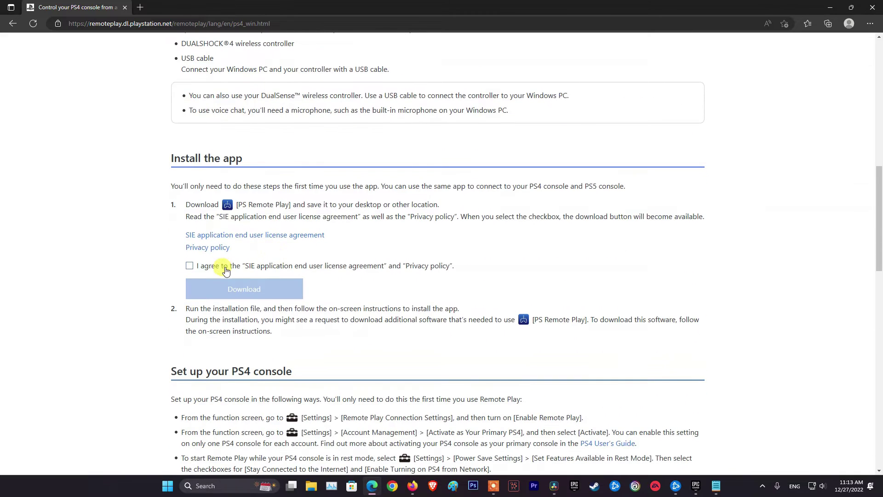
left_click(189, 266)
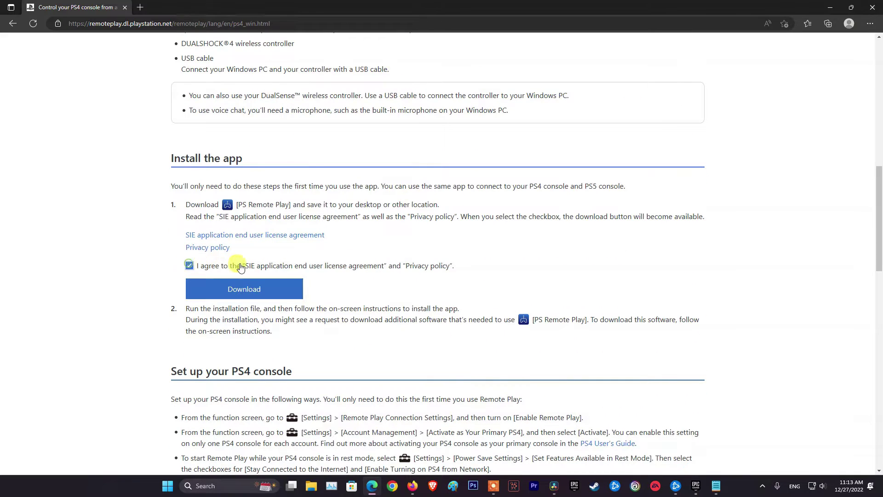
left_click(269, 291)
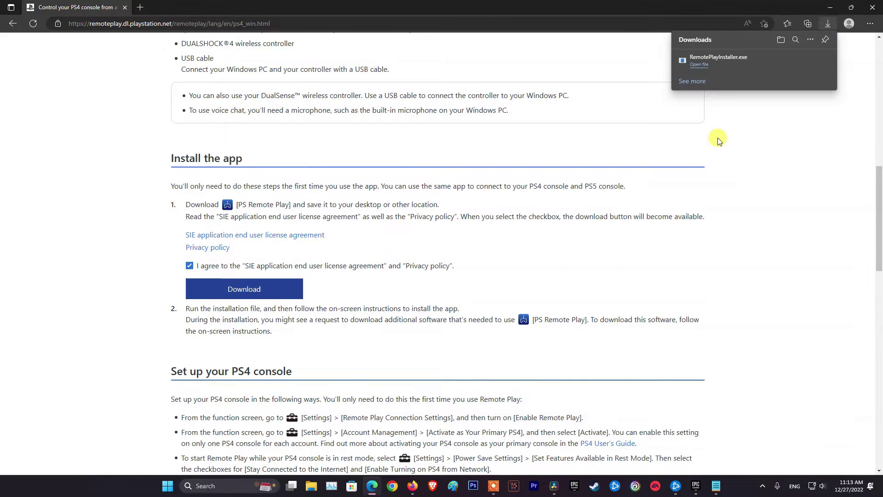
left_click(796, 60)
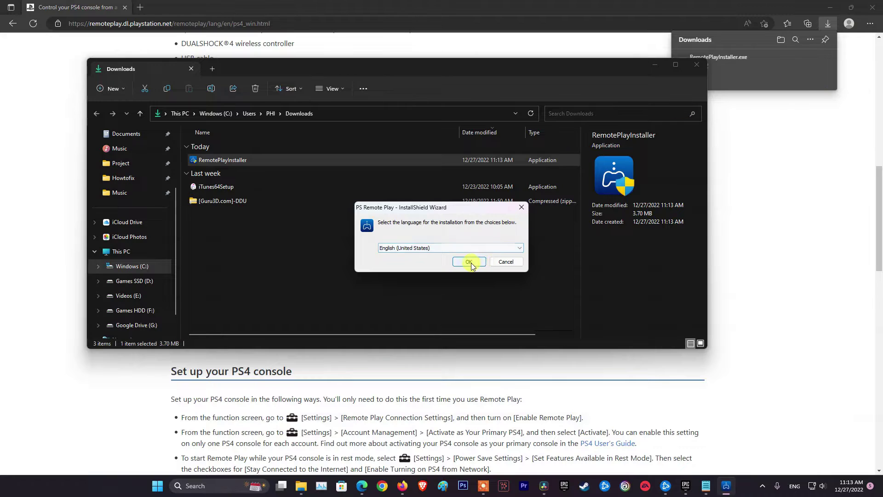
Run the PS Remote Play setup in English (United States) and continue past the welcome page
left_click(469, 262)
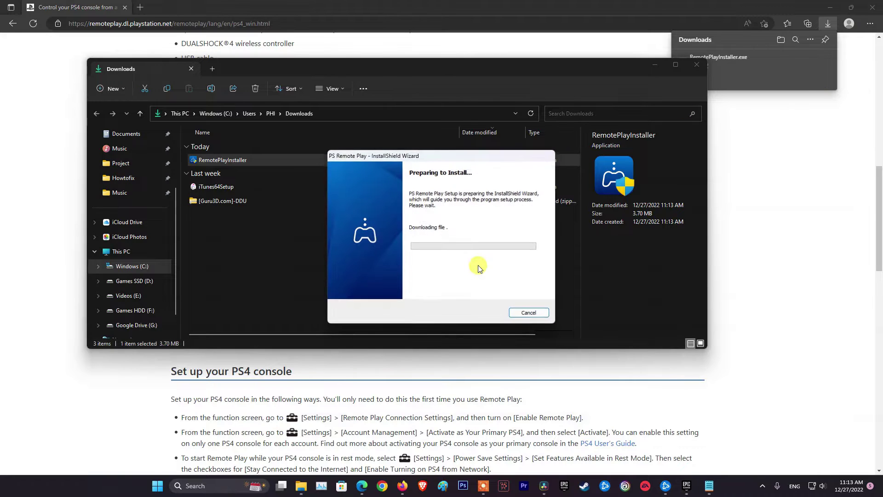
left_click(835, 7)
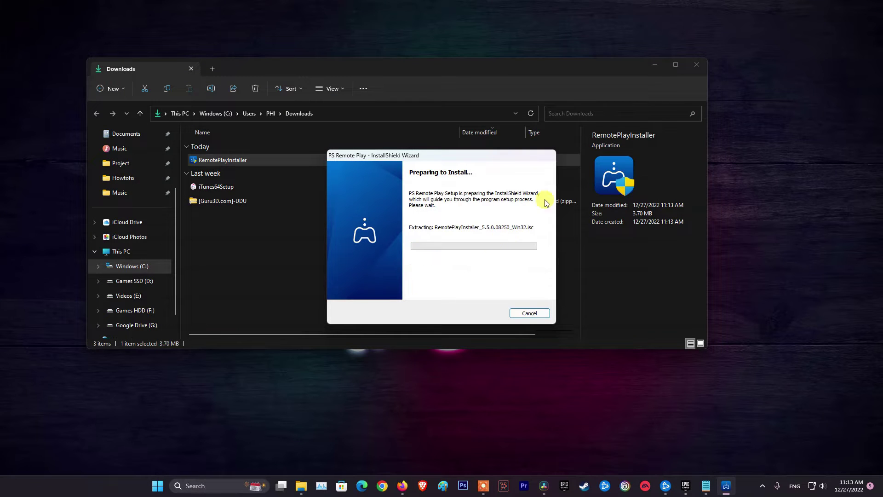
left_click(655, 64)
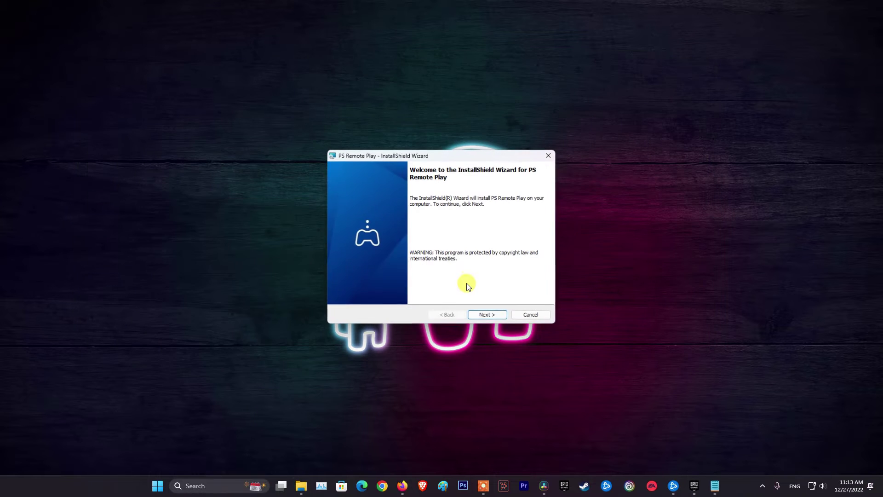
left_click(487, 314)
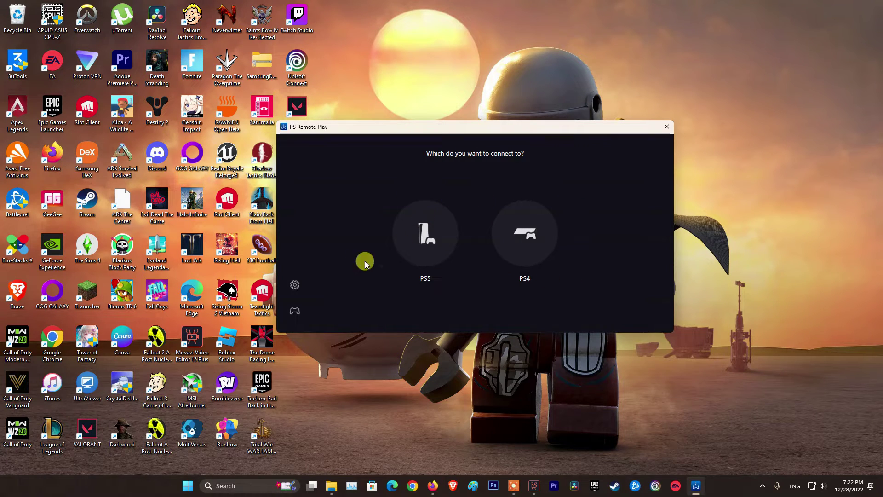
Sign out of PSN from the app settings, close PS Remote Play, and show the Start menu's power options
left_click(295, 287)
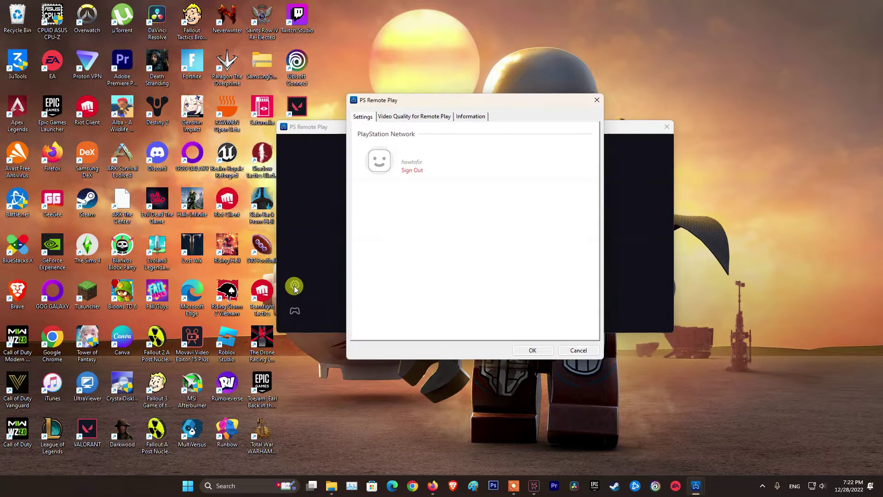
left_click(419, 170)
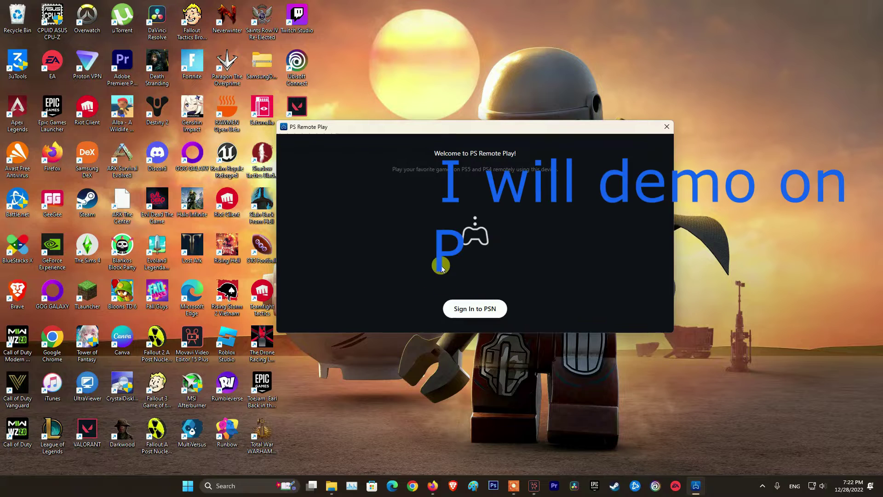
left_click(666, 127)
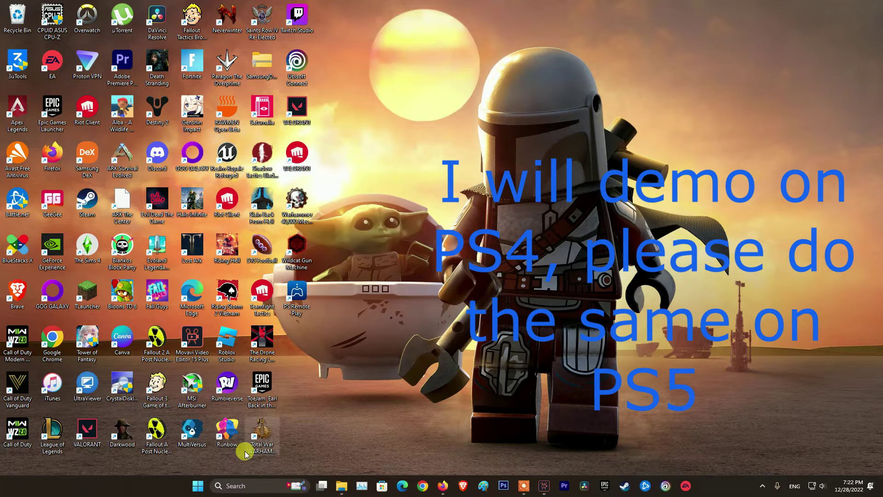
left_click(199, 485)
left_click(555, 454)
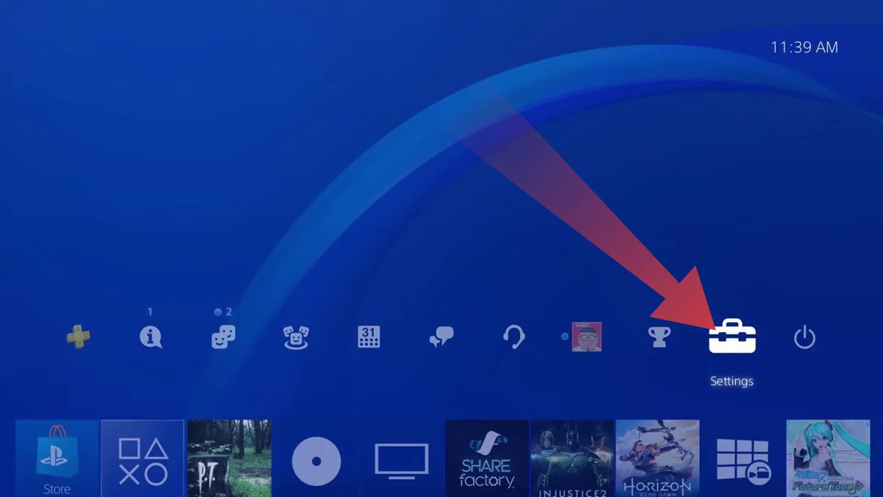
On the PS4, check Remote Play Connection Settings, then open Account Management > Activate as Your Primary PS4
key("Return")
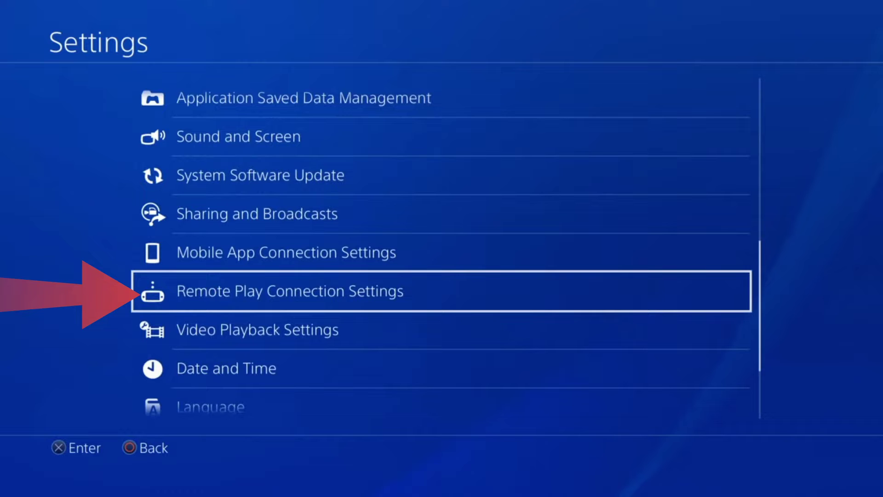
key("Return")
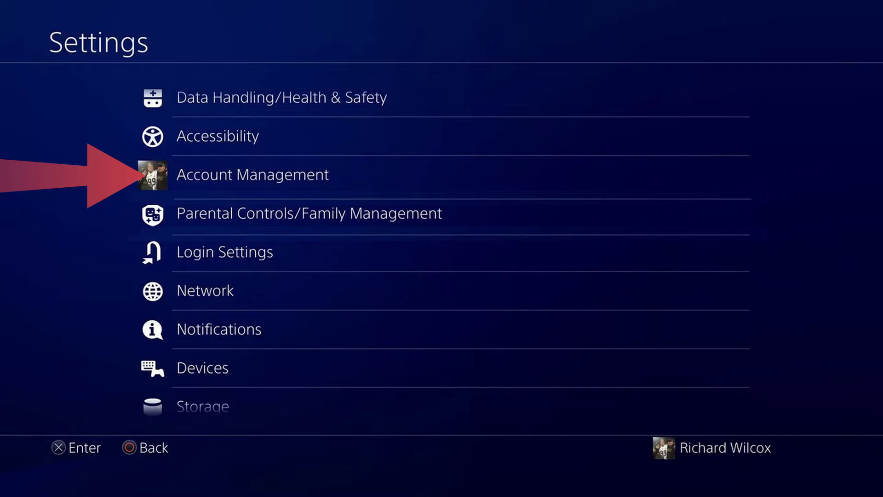
key("Return")
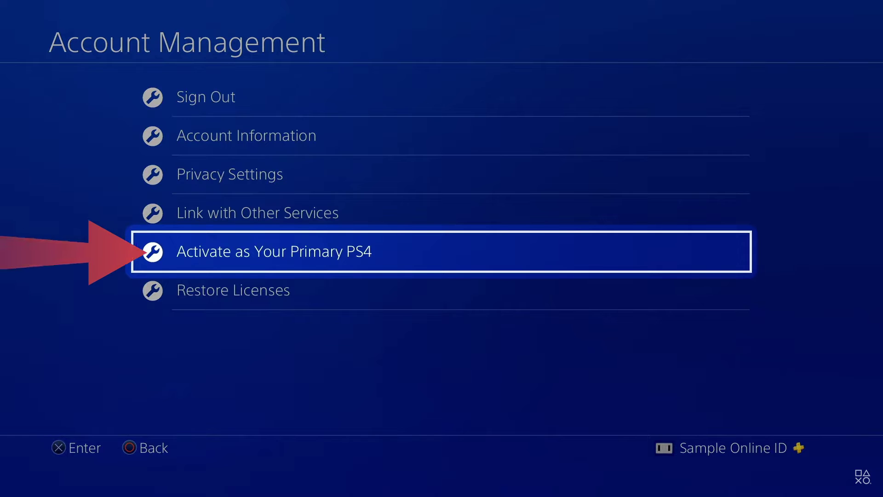
key("Return")
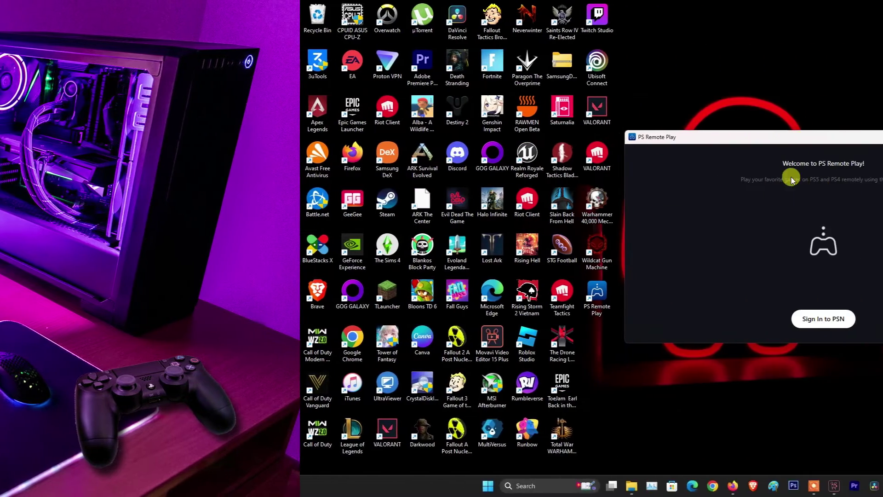
Sign in to PSN with the saved account e-mail, accept the app data terms, and choose PS4
left_click(571, 317)
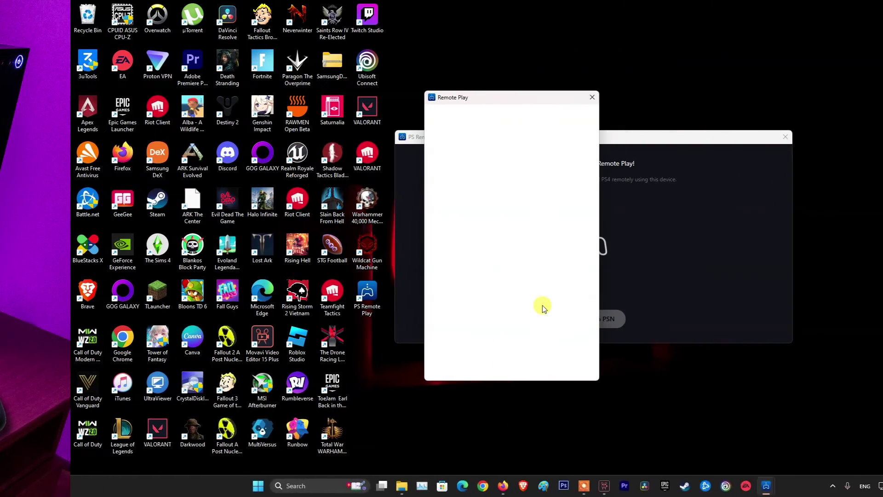
left_click(471, 211)
left_click(498, 240)
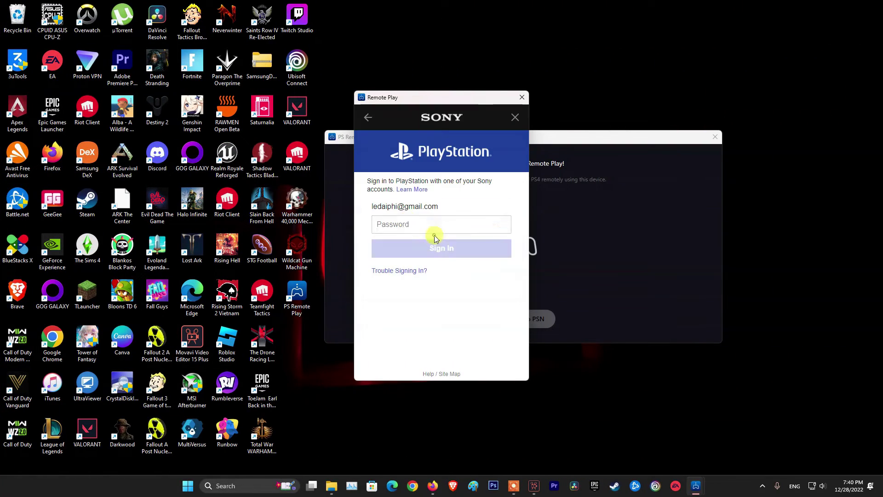
left_click(432, 250)
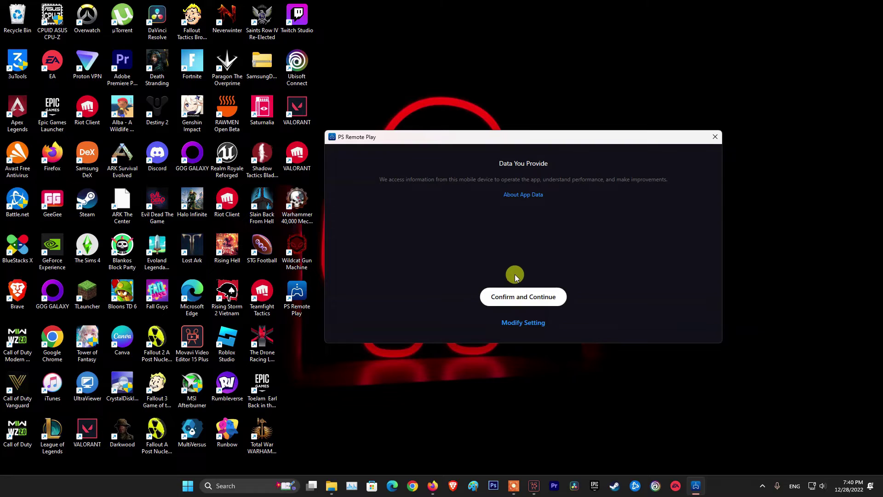
left_click(524, 296)
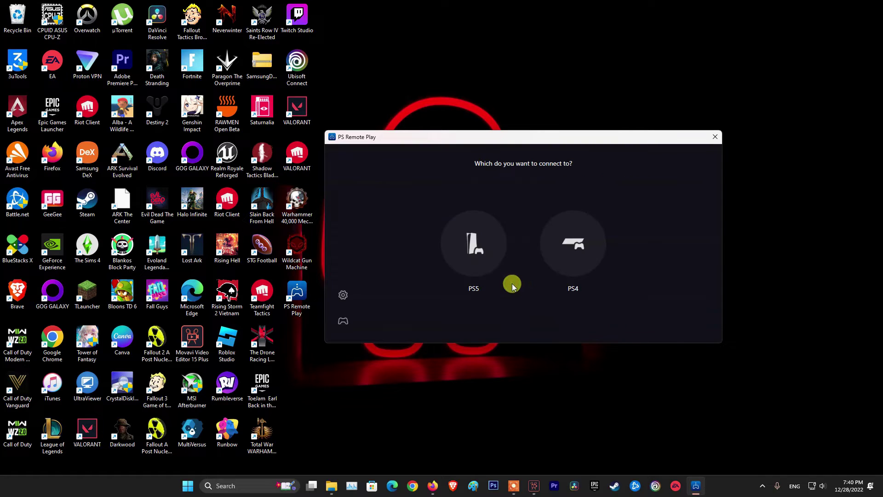
left_click(573, 249)
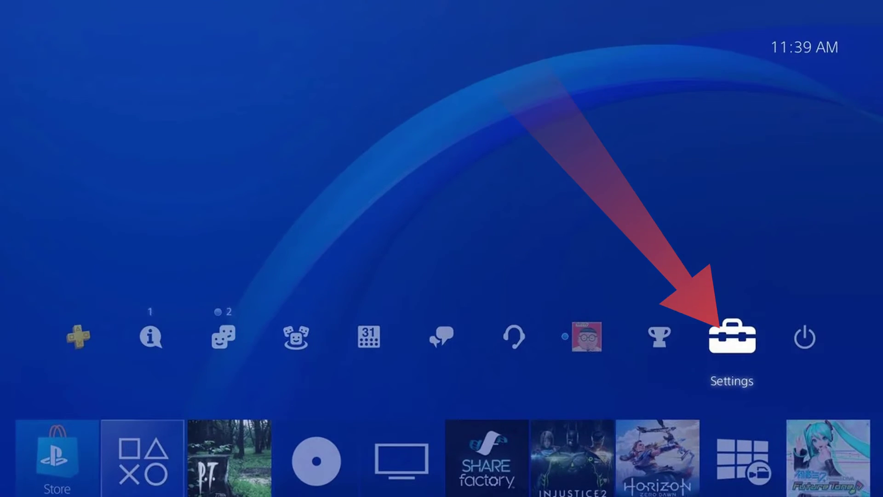
On the PS4, go to Settings > Remote Play Connection Settings > Add Device to show the 8-digit number
key("Return")
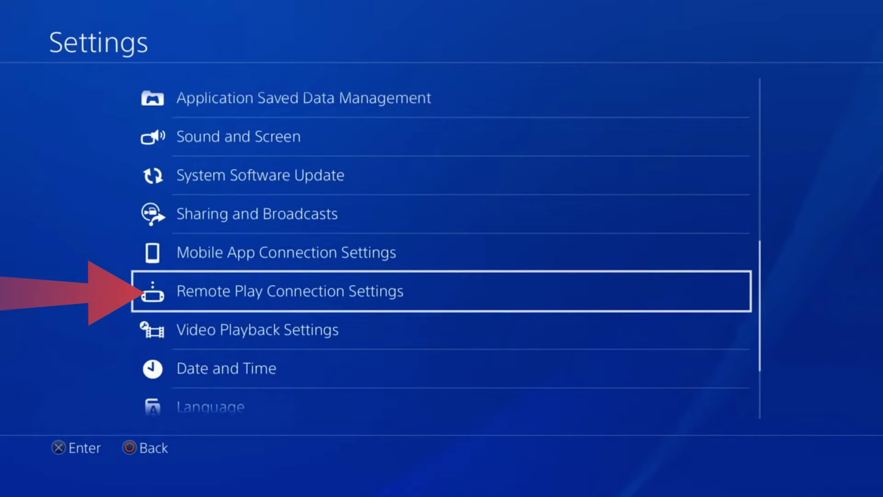
key("Return")
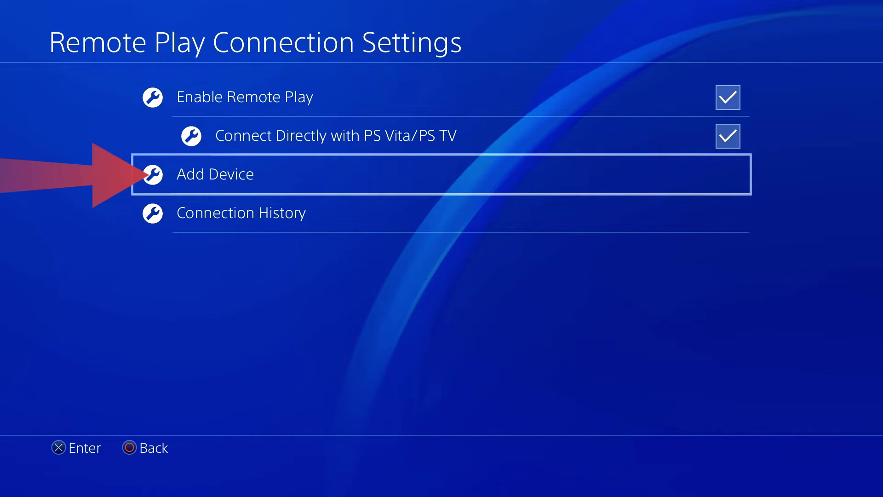
key("Return")
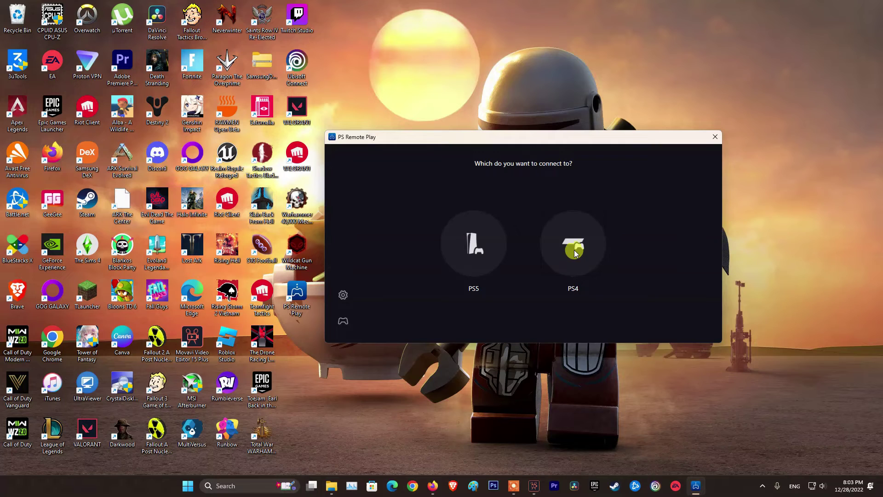
Link the PC to the PS4 manually with the console's registration number, then open Avast from the tray
left_click(571, 248)
left_click(530, 297)
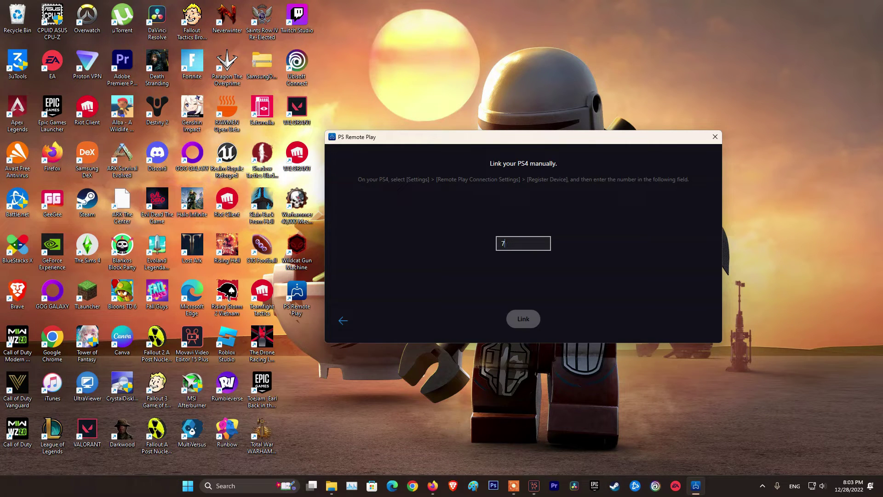
type("74910880")
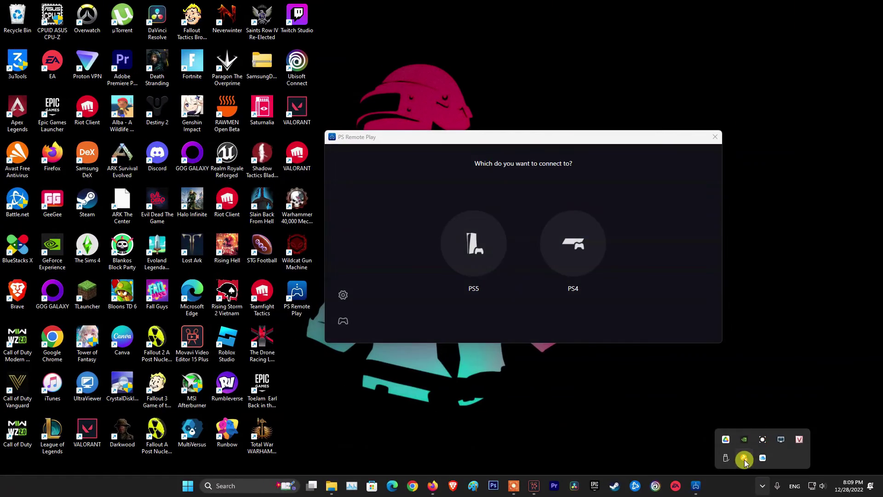
left_click(609, 454)
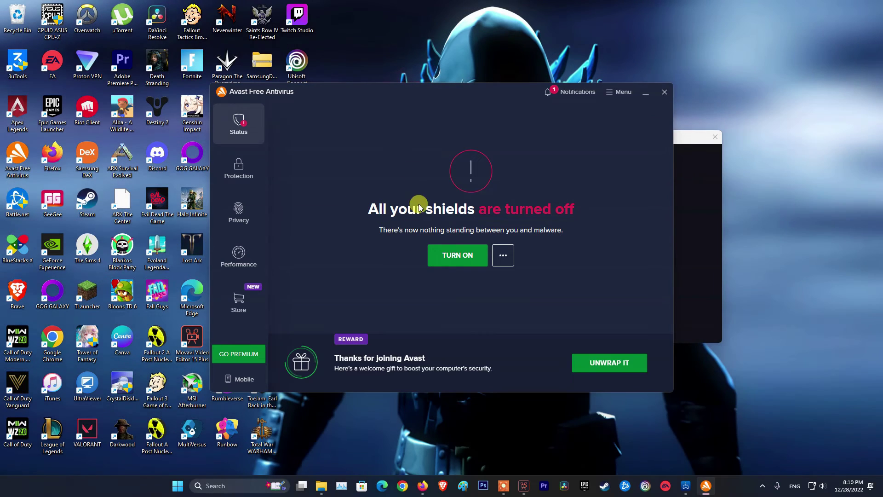
Open Control Panel's Uninstall a program list and select Avast Free Antivirus to remove it
left_click(216, 486)
type("d")
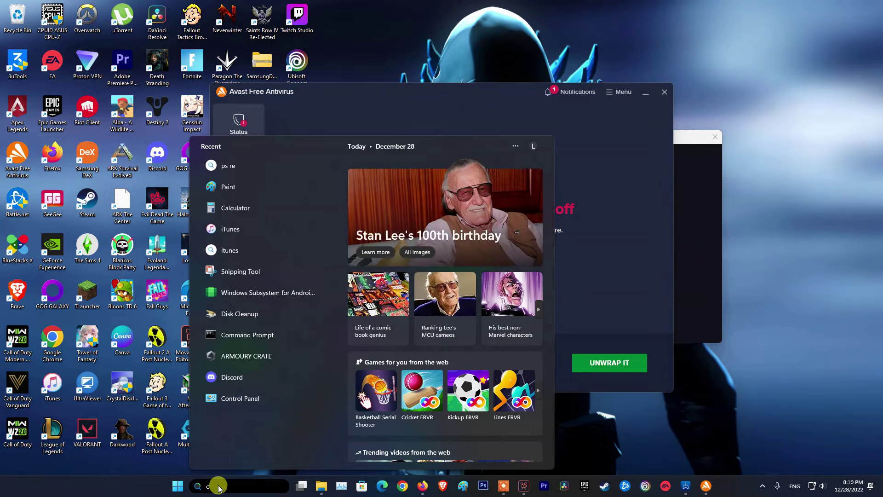
type("ontrol")
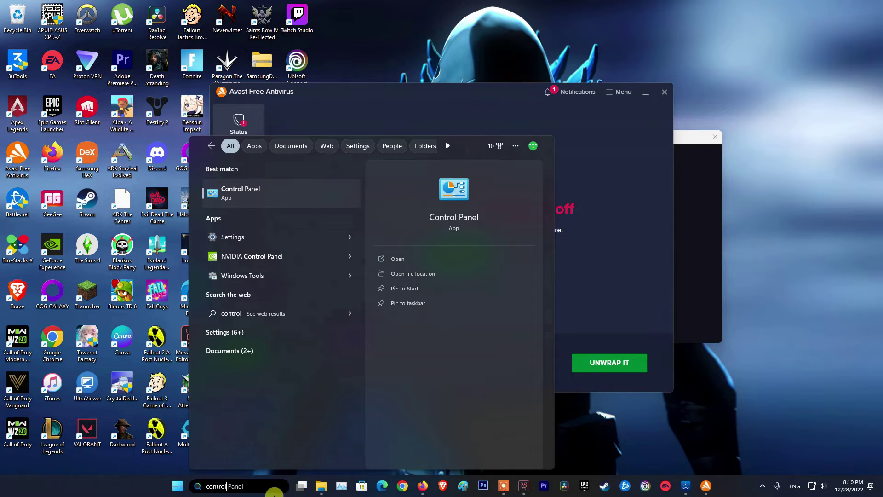
left_click(262, 188)
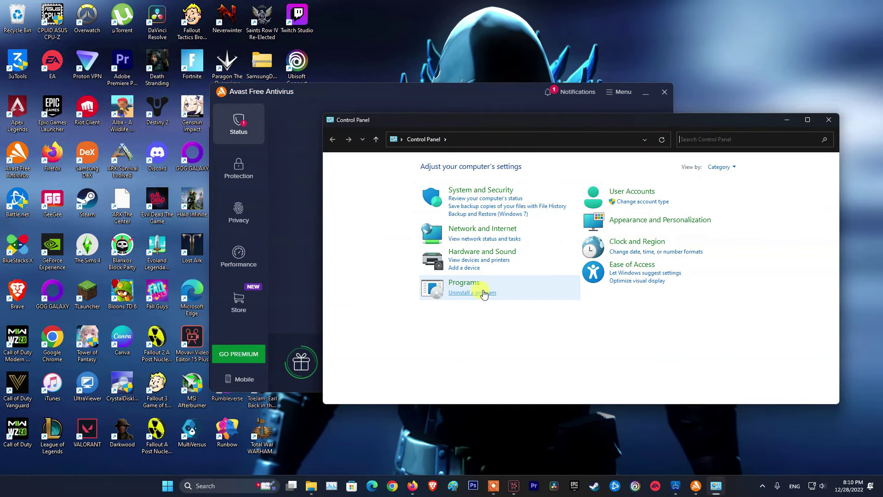
left_click(484, 294)
left_click(457, 302)
scroll(460, 322, "down", 4)
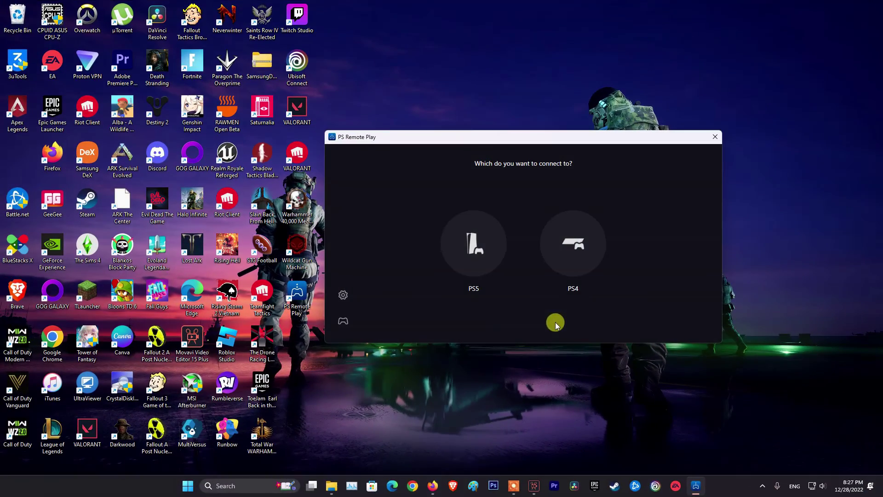
Switch Network discovery On for public networks under Network & internet > Advanced sharing settings, then close Settings
left_click(187, 486)
left_click(549, 216)
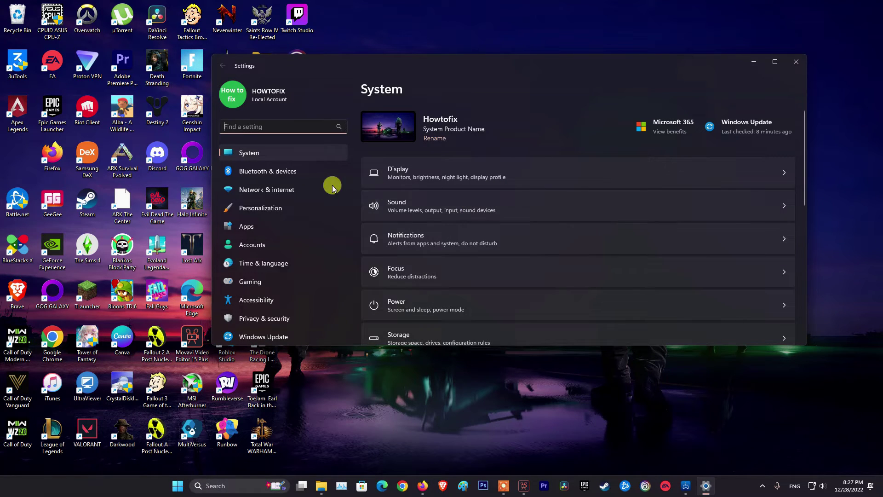
left_click(264, 190)
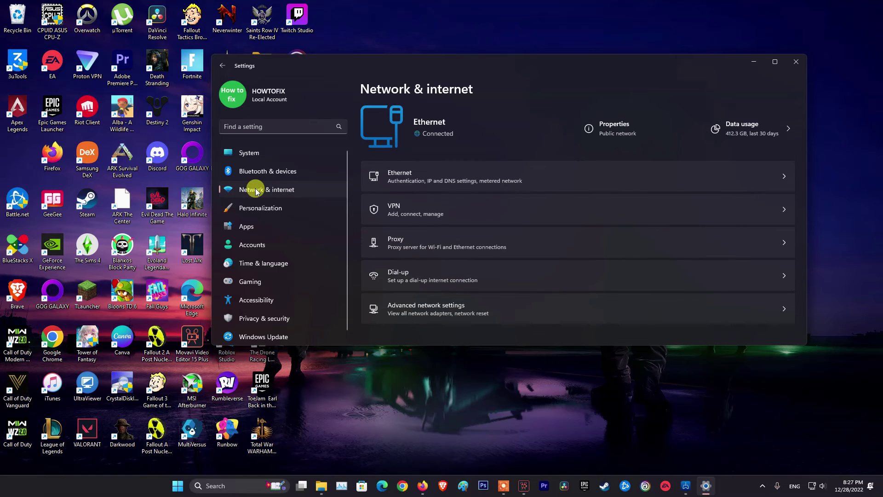
left_click(428, 309)
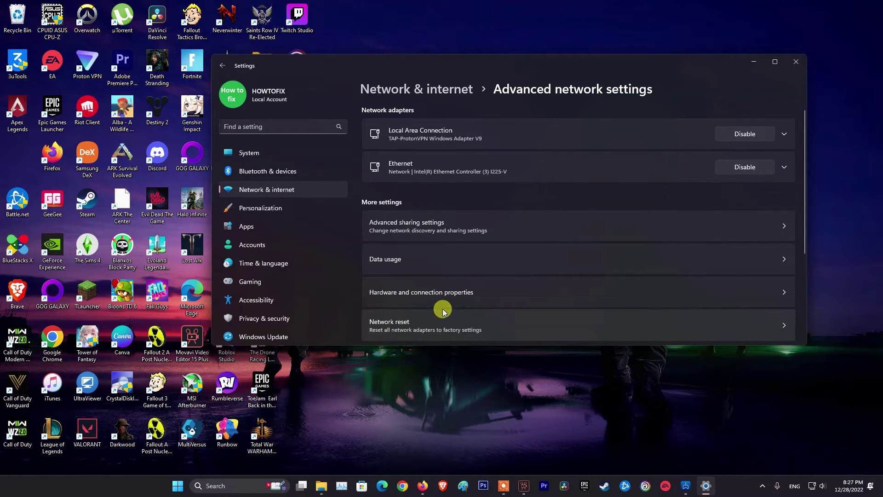
left_click(422, 229)
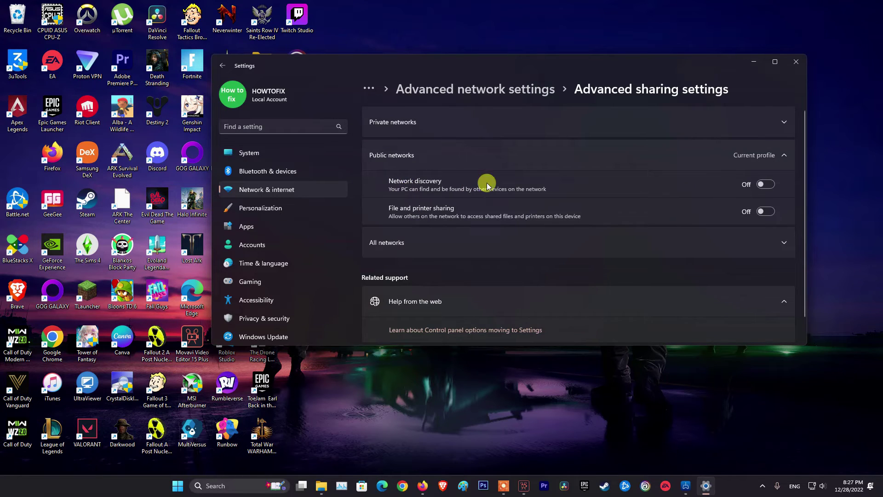
left_click(766, 184)
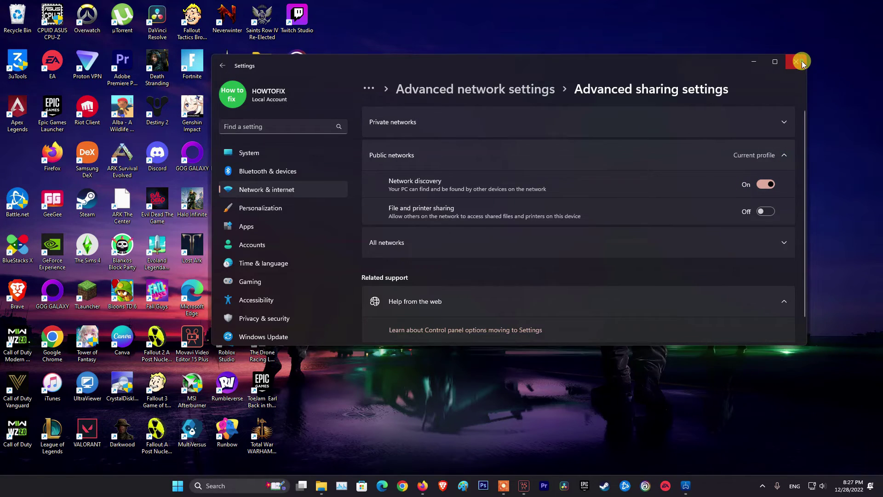
left_click(796, 62)
left_click(390, 482)
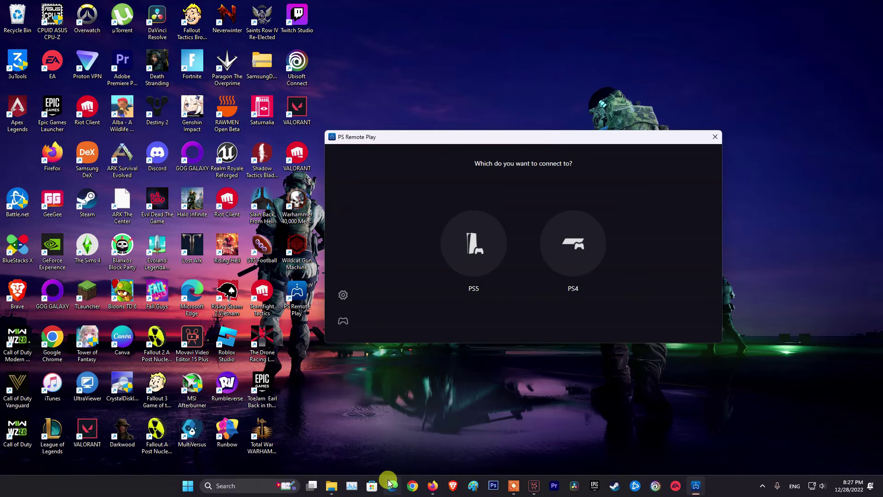
Load the router's admin page at 192.168.1.1 in Edge
type("192.168.1.1")
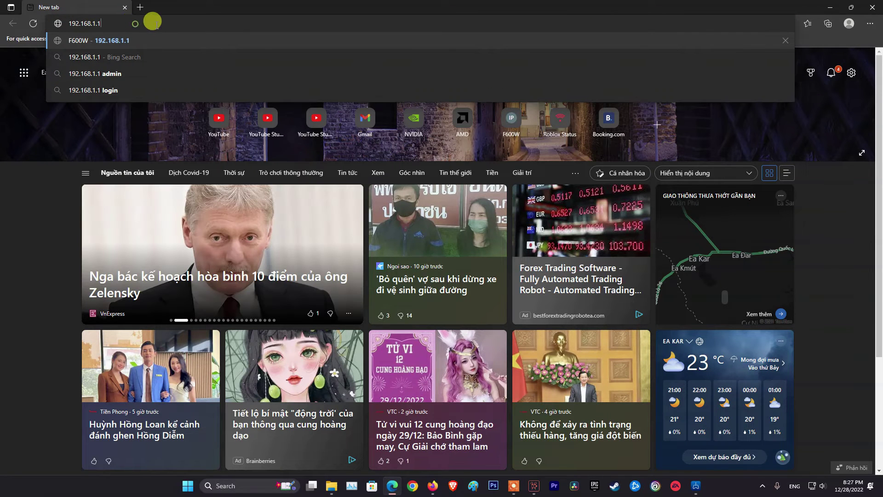
left_click_drag(153, 20, 49, 23)
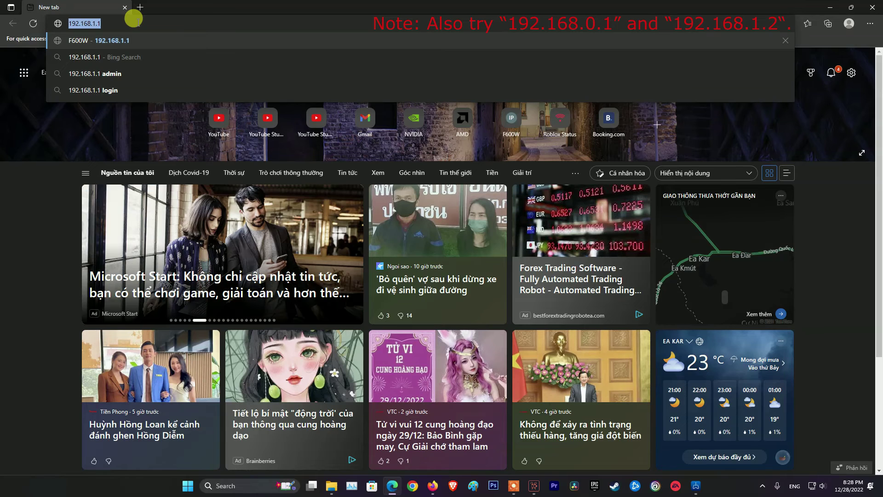
key("Return")
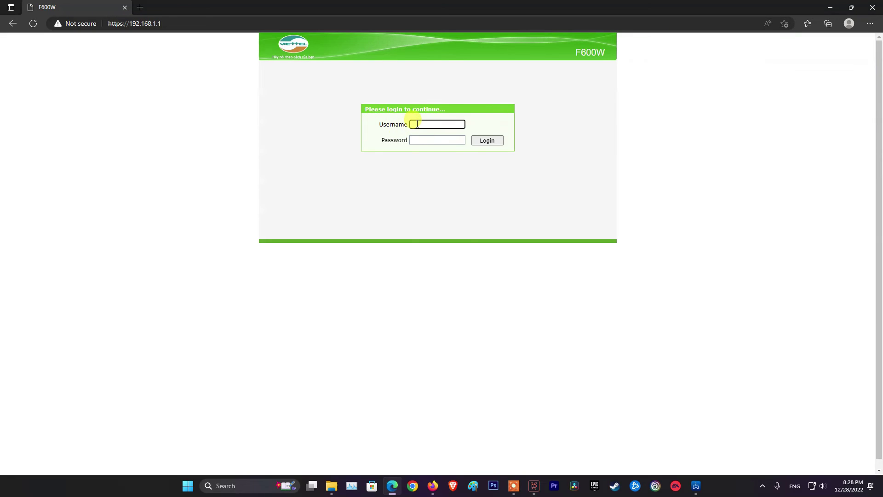
Log in to the F600W router admin page with the router's username and password
type("admin")
key("Tab")
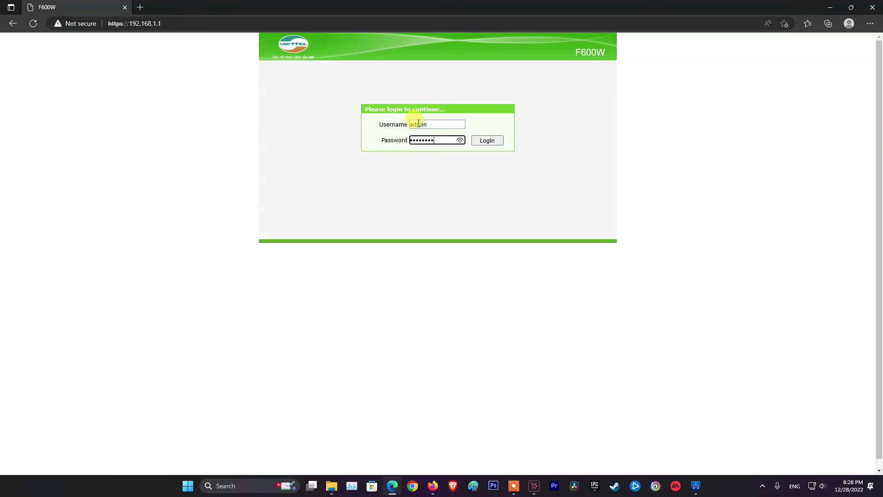
left_click(486, 142)
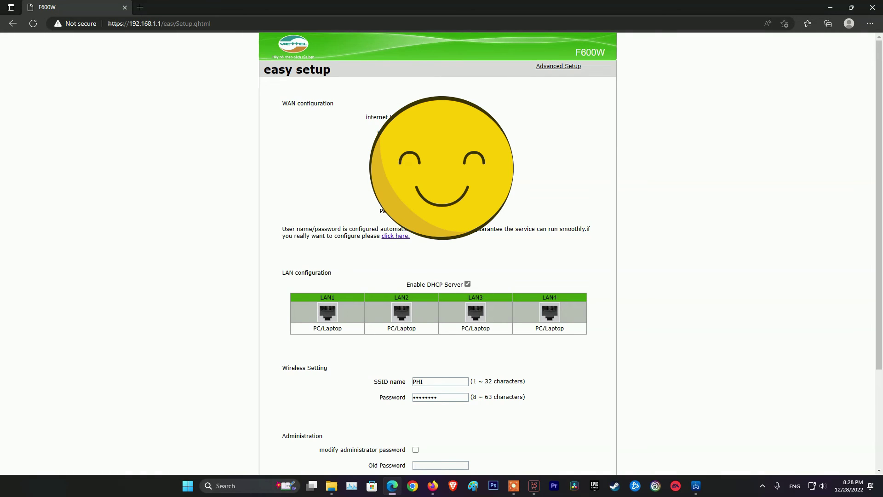
Enable UPnP under Advanced Setup > Application and submit the setting
left_click(559, 67)
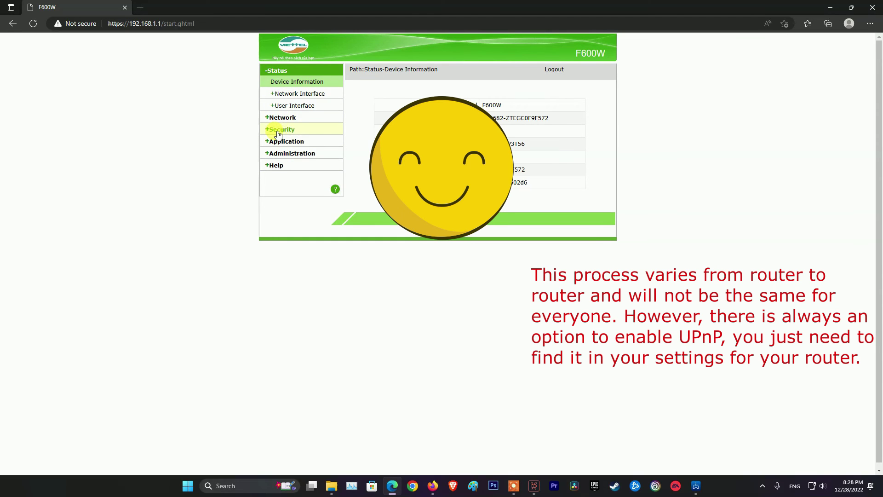
left_click(294, 143)
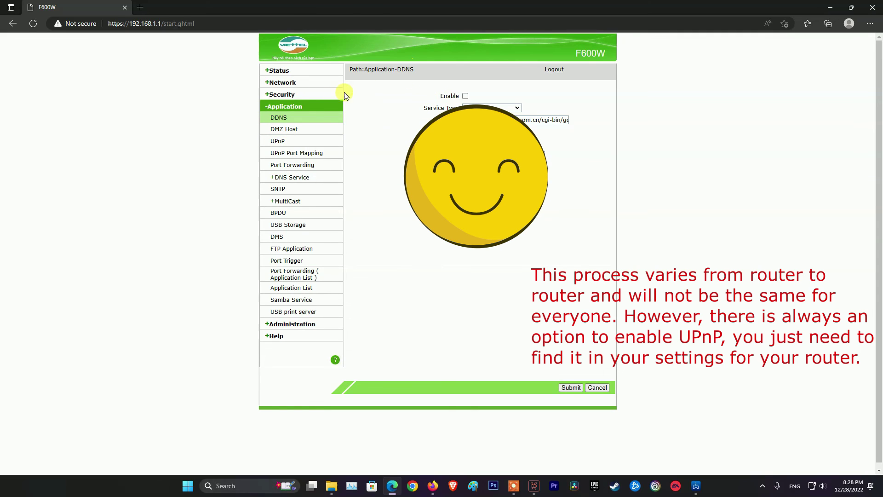
left_click(291, 143)
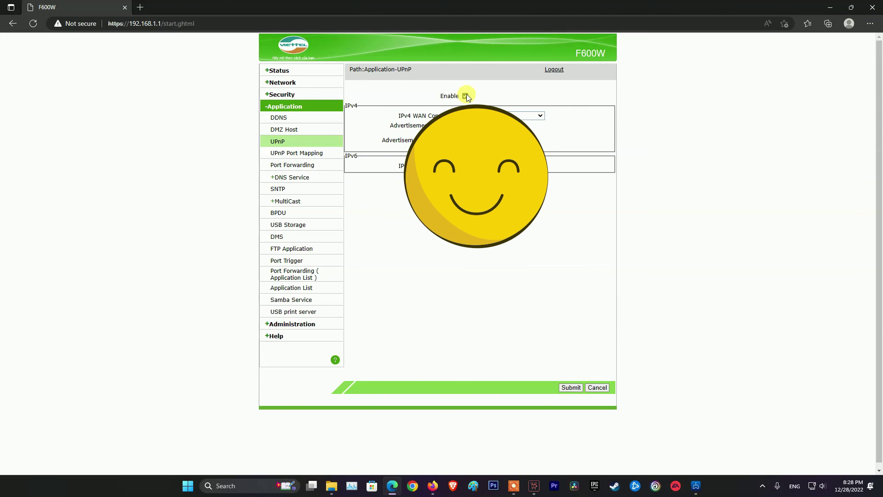
left_click(573, 388)
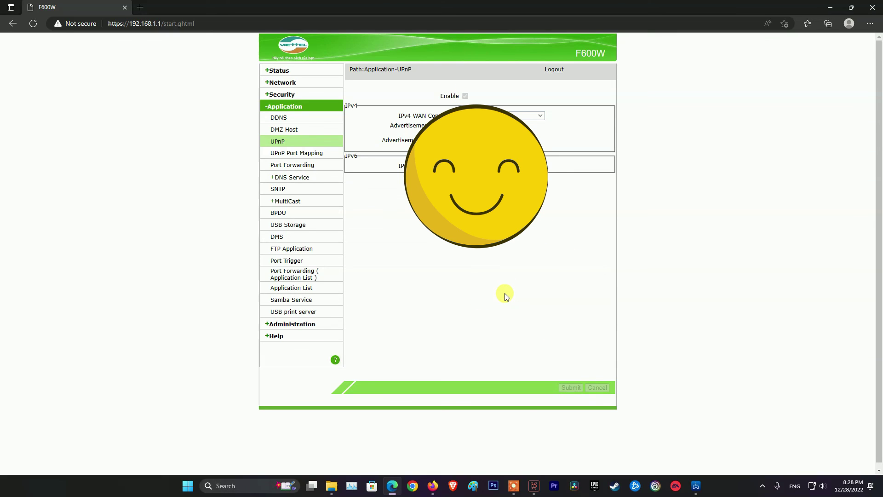